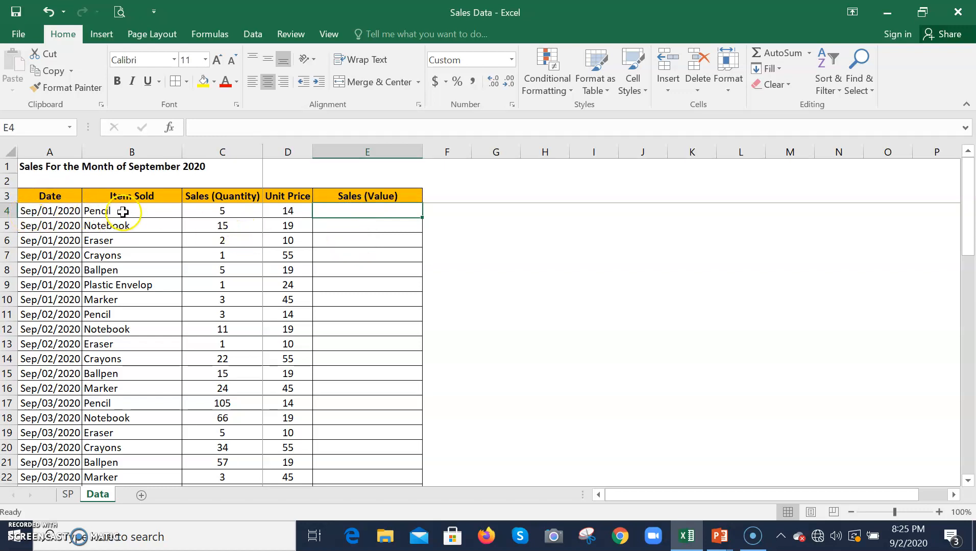
Examine the first Pencil row's item, quantity and unit price, including the VLOOKUP formula in D4.
click(123, 212)
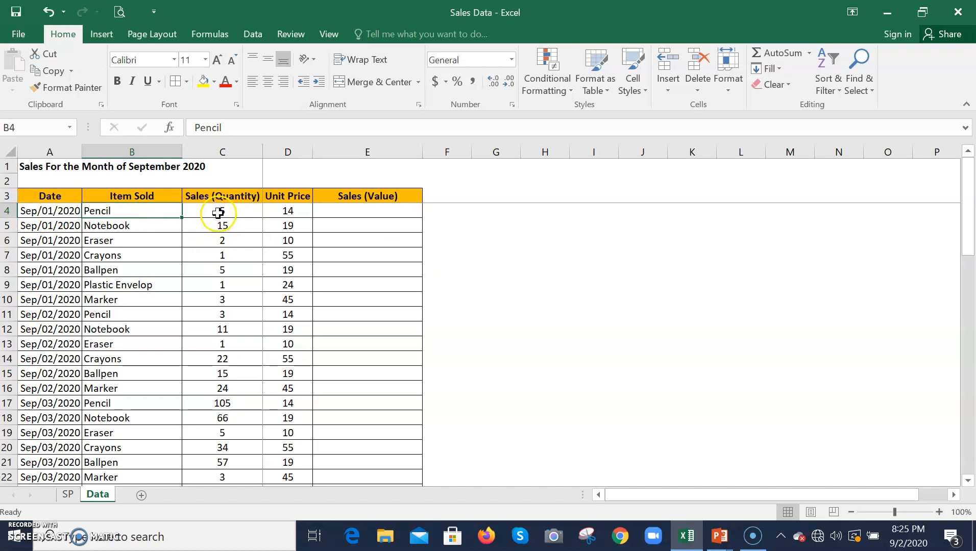
click(217, 213)
click(286, 211)
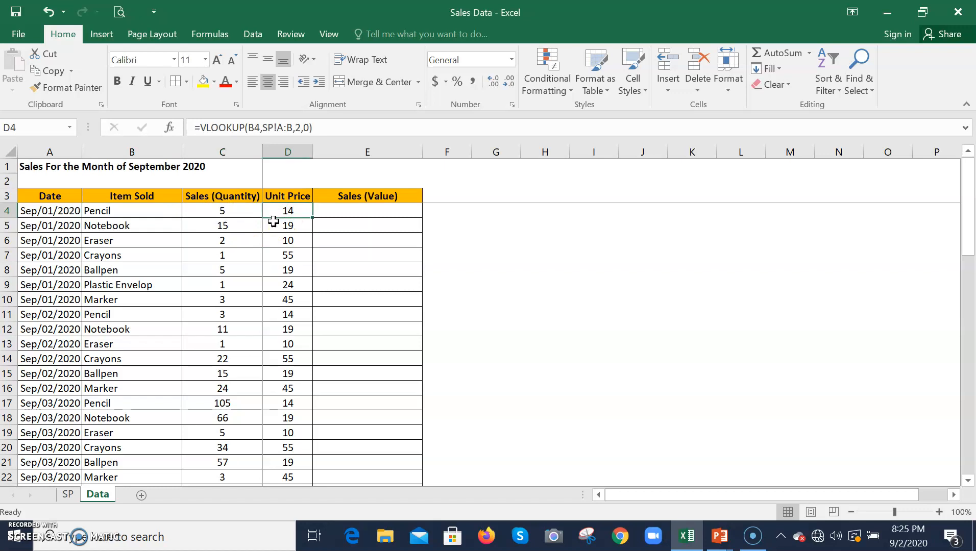
click(236, 133)
drag(199, 128, 246, 128)
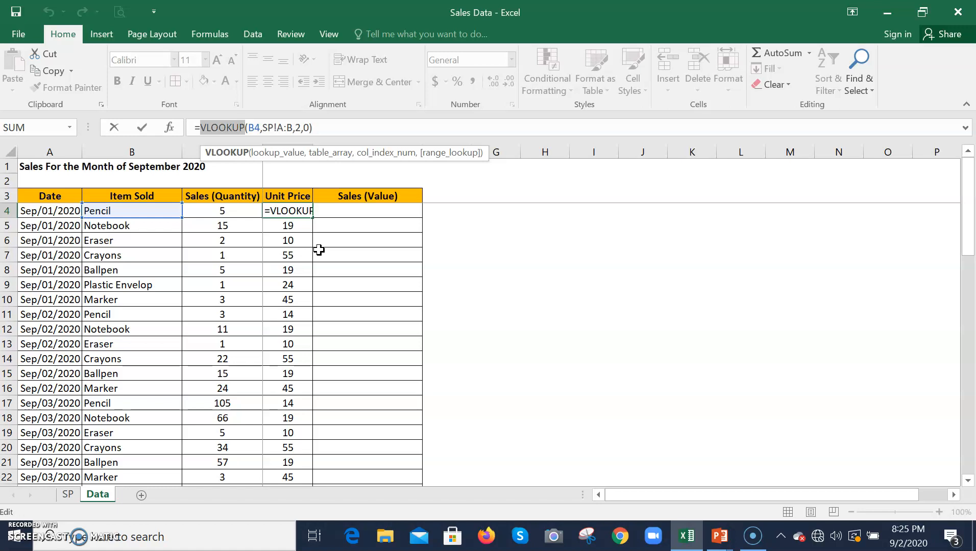
click(347, 214)
click(233, 212)
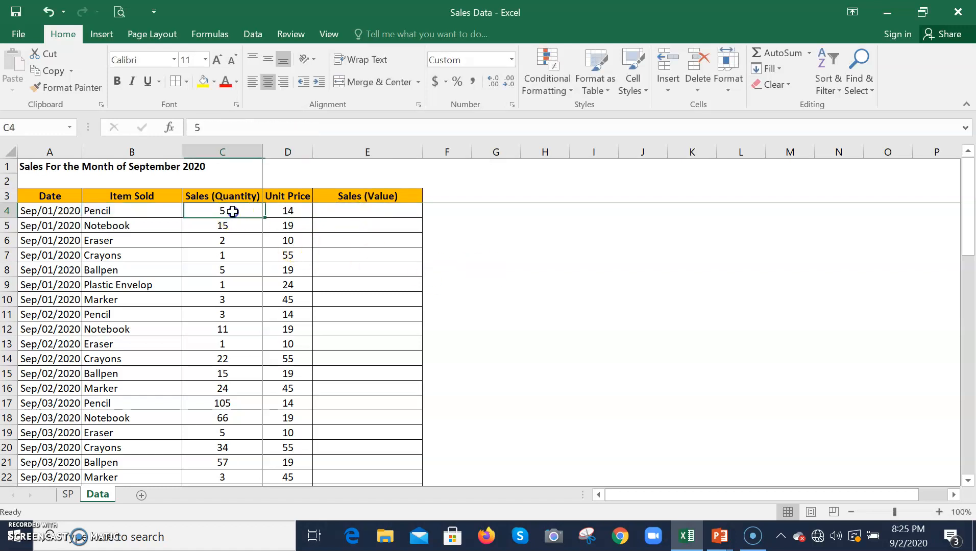
drag(233, 211, 308, 210)
click(377, 214)
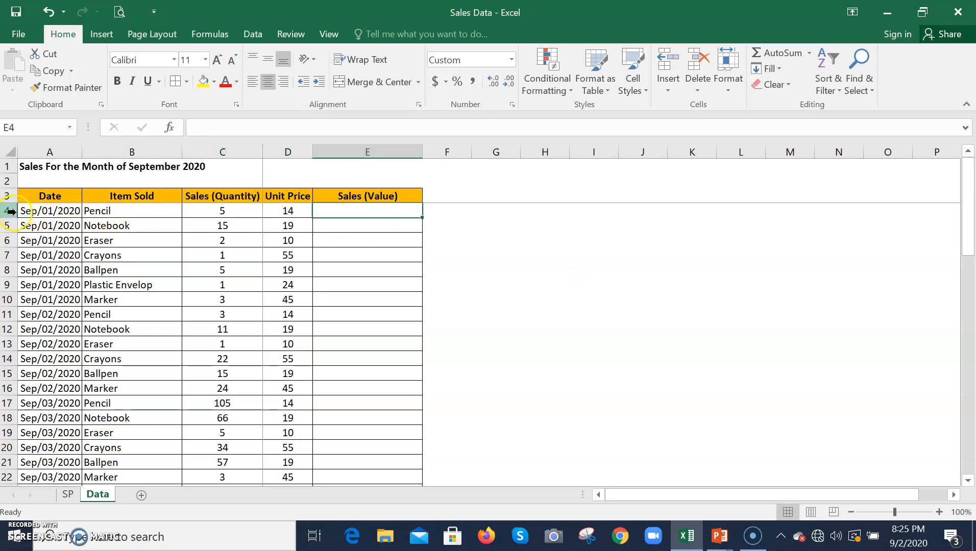
click(389, 214)
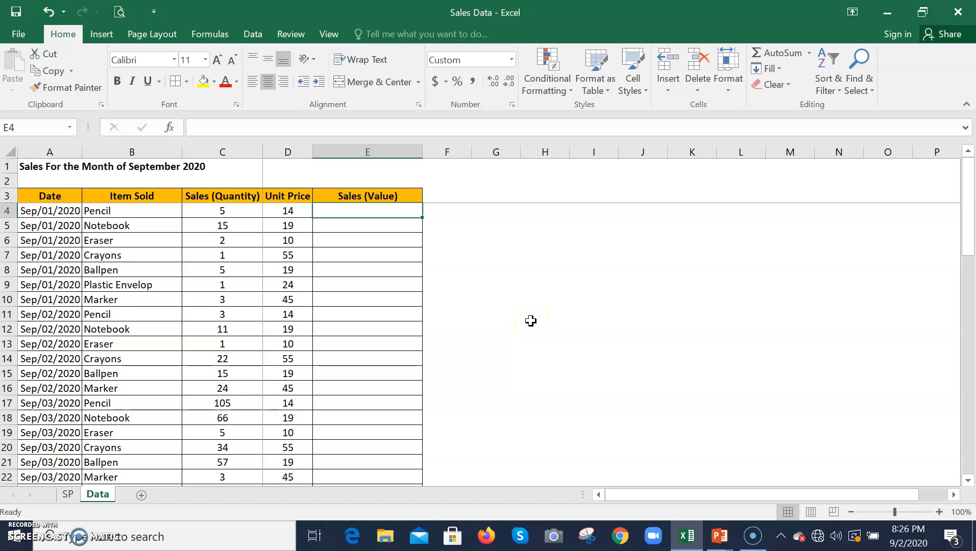
Enter the formula =C4*D4 in E4 to multiply the first row's quantity by its unit price.
text(+)
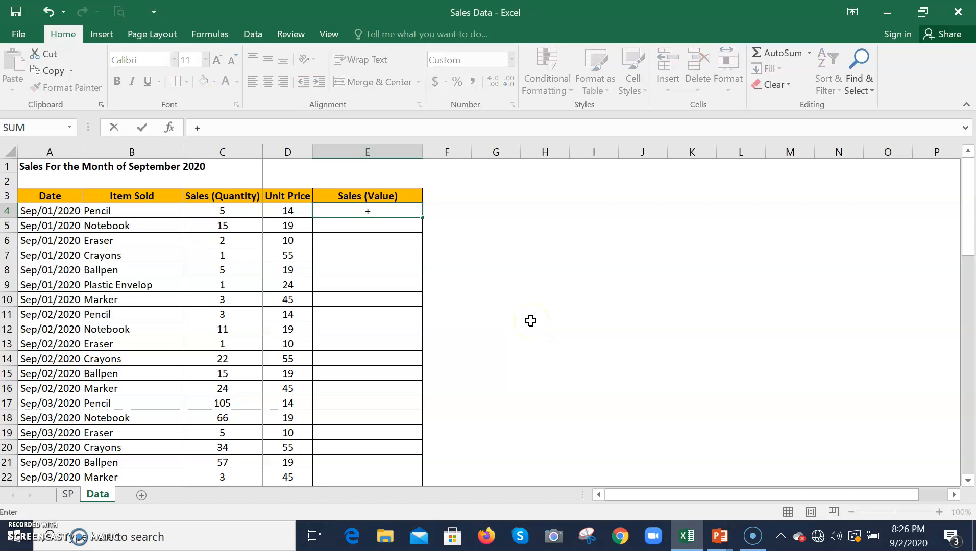
key(Escape)
text(=)
click(234, 211)
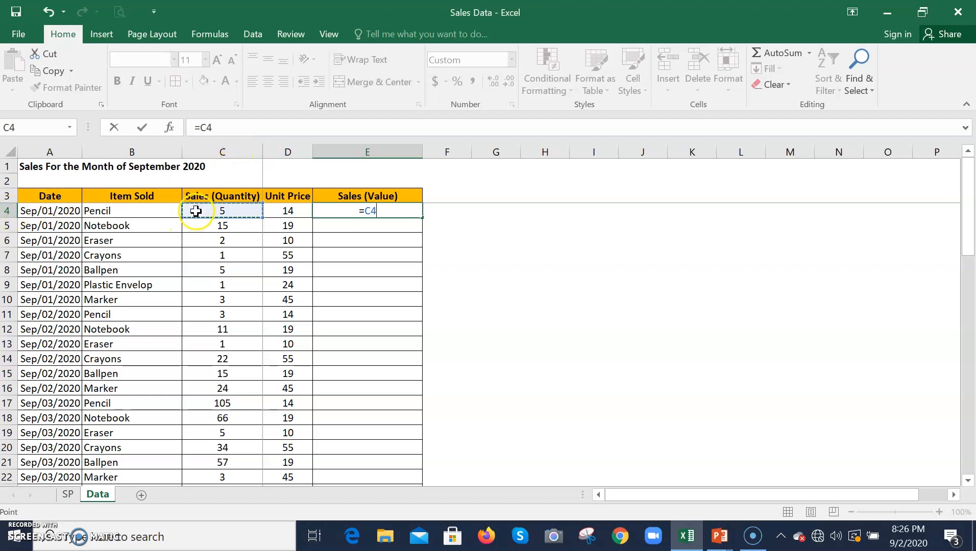
click(245, 130)
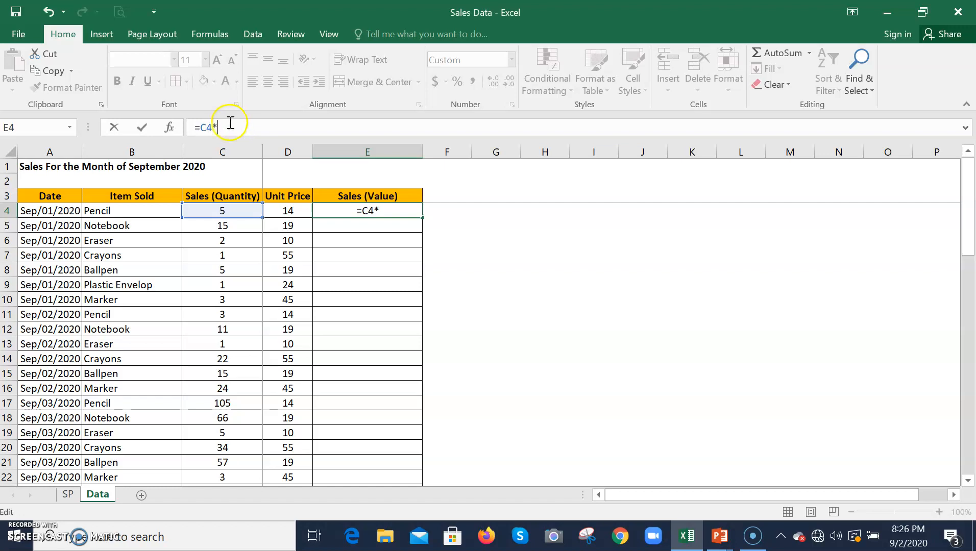
click(211, 125)
click(221, 123)
key(BackSpace)
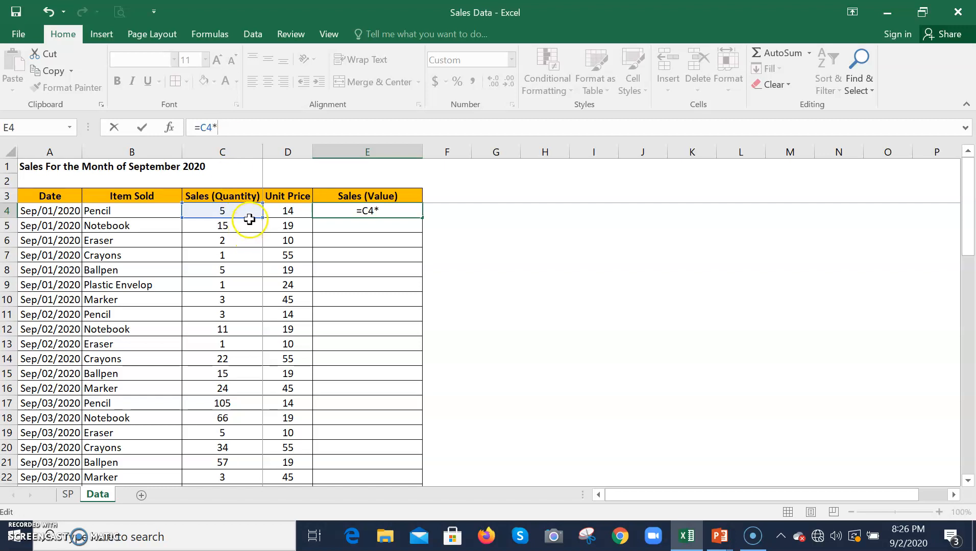
click(295, 211)
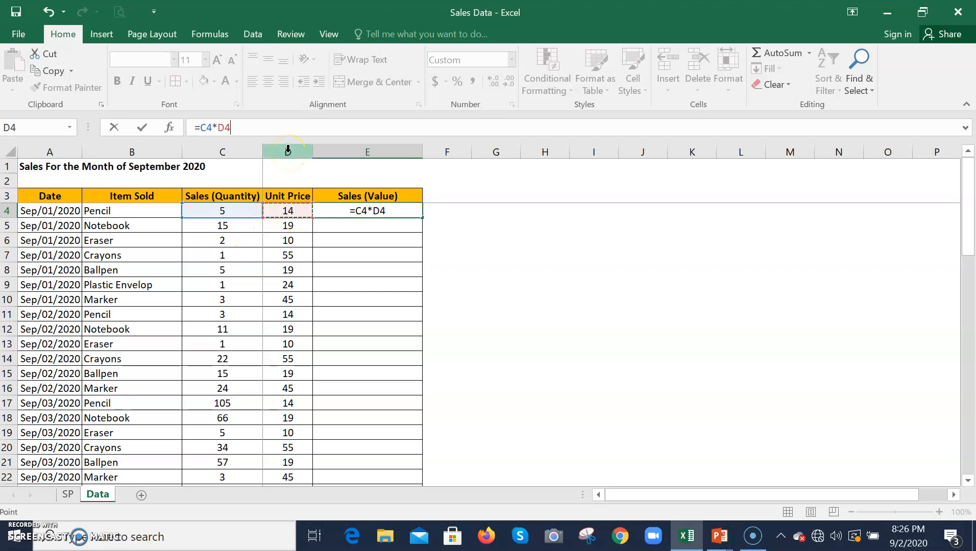
click(303, 211)
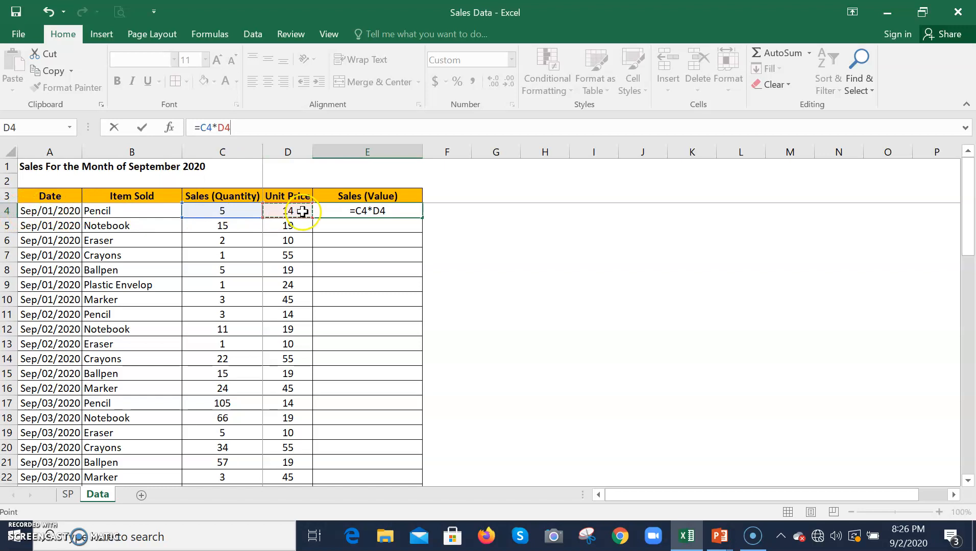
key(Return)
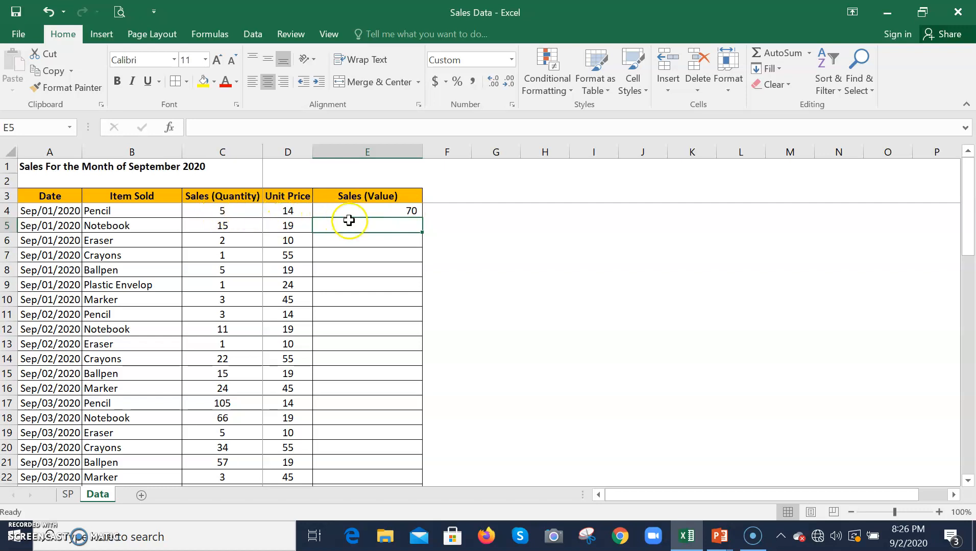
Copy the formula in E4 down the Sales (Value) column through E48.
click(358, 208)
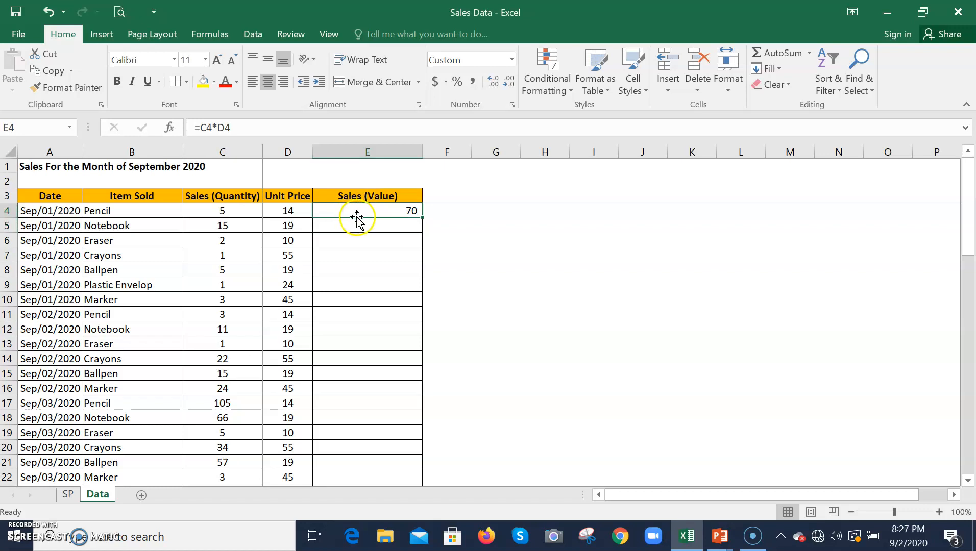
key(ctrl+c)
click(286, 227)
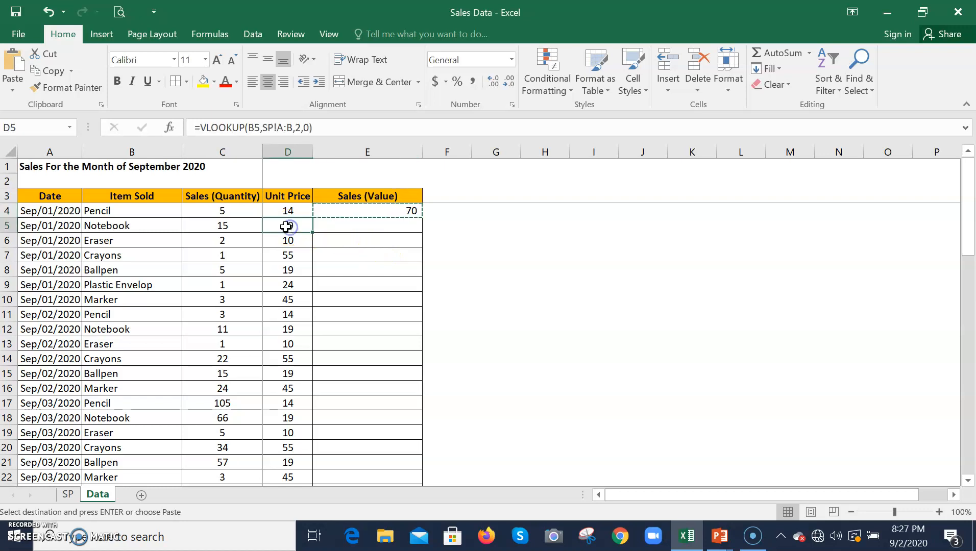
key(ctrl+Down)
key(Right)
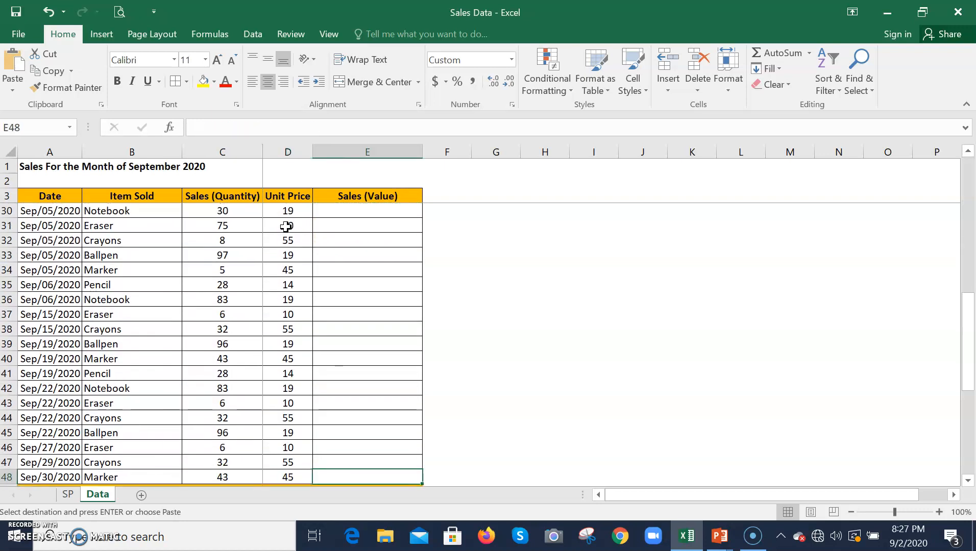
key(ctrl+shift+Up)
key(Return)
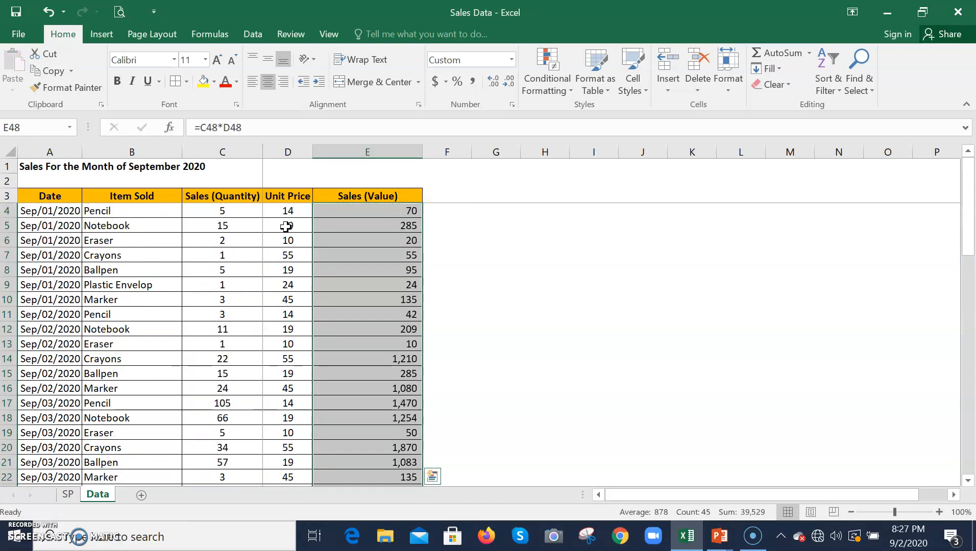
Review the Sales (Value) column down to the last row, checking the formulas in E43 and E4.
scroll(392, 244, down, 7)
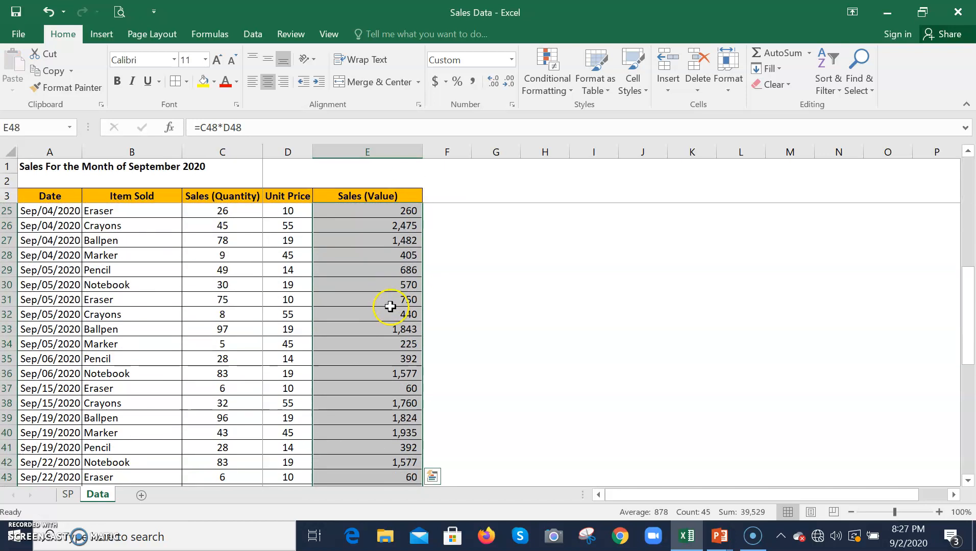
scroll(391, 306, down, 4)
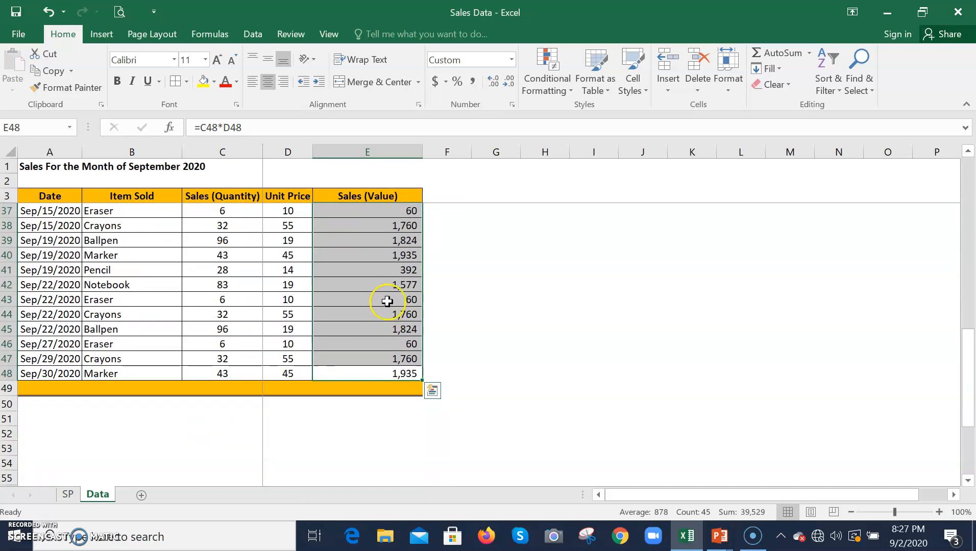
click(388, 300)
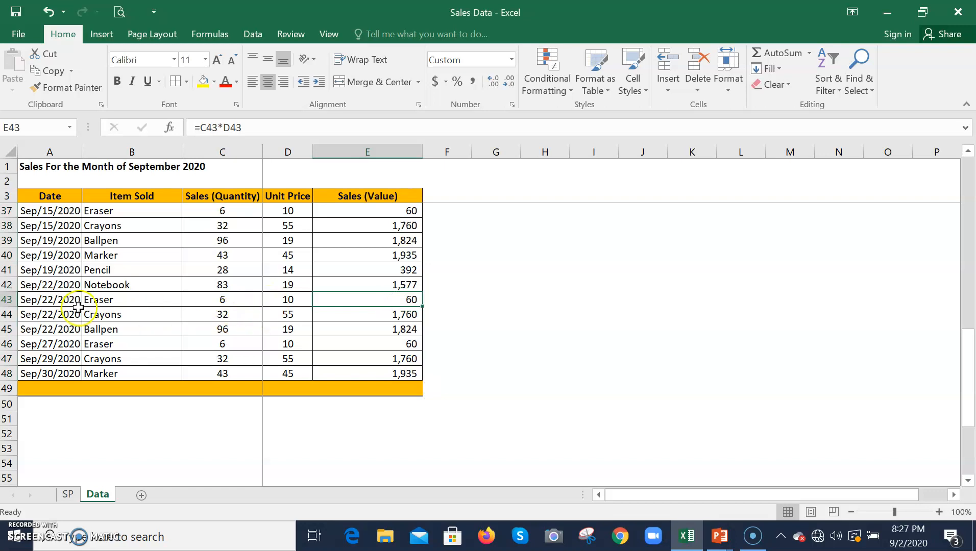
click(9, 300)
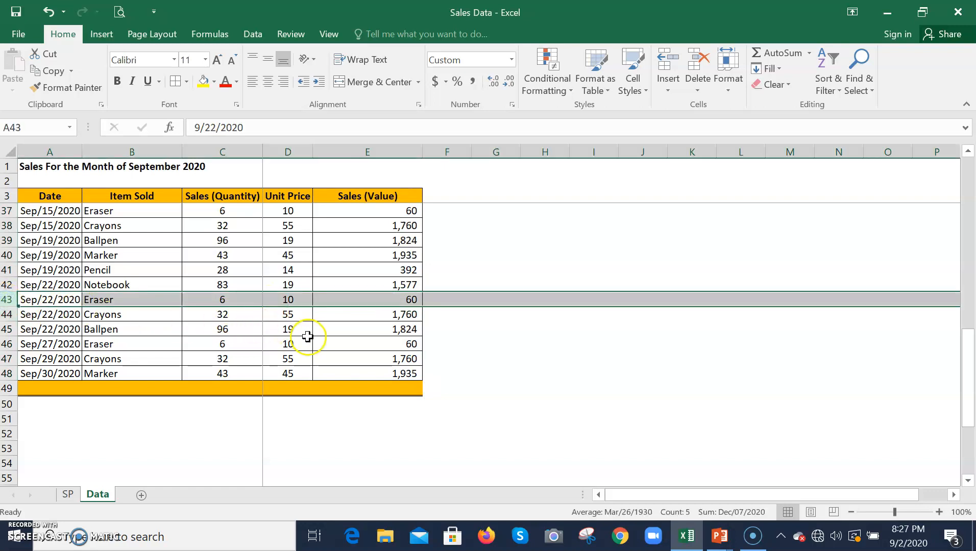
scroll(357, 331, up, 11)
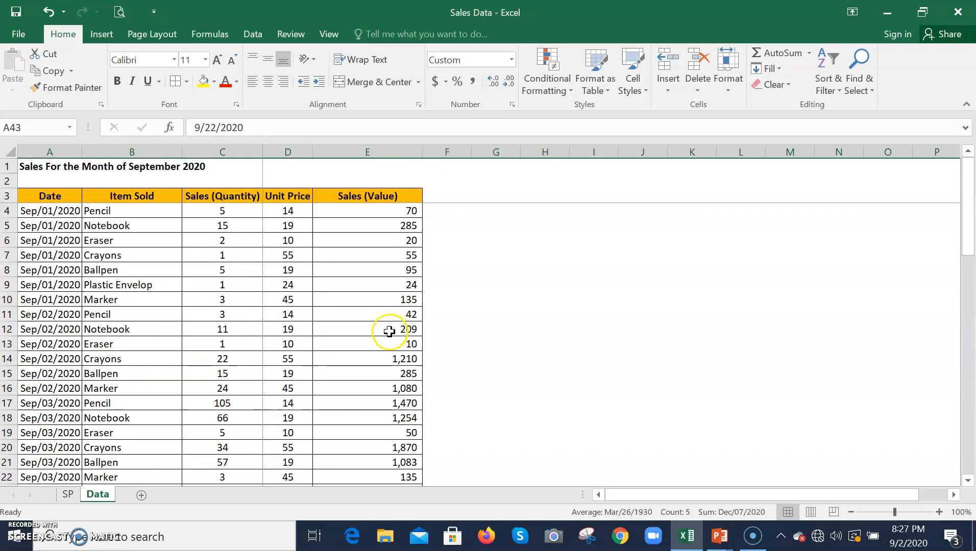
click(400, 211)
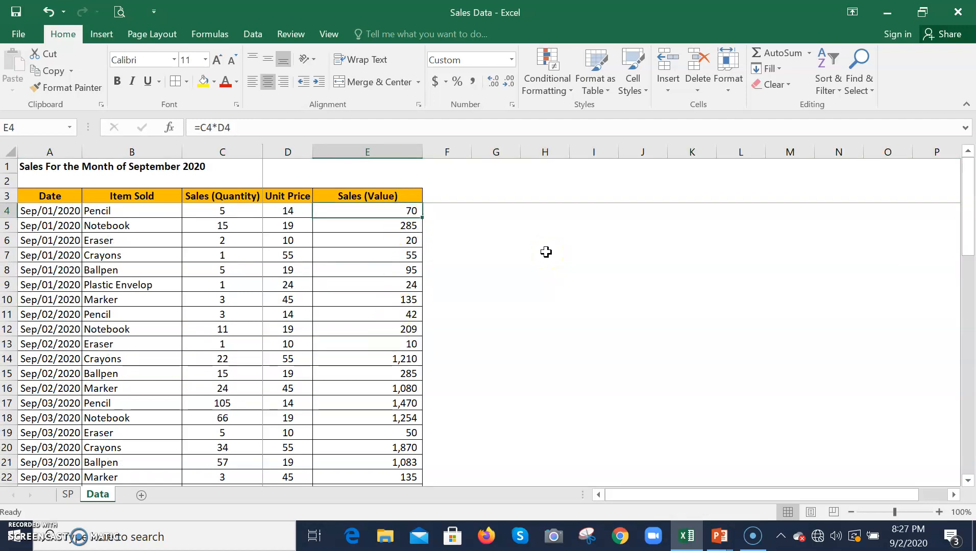
Insert the SUM function in E49, the total cell of the Sales (Value) column.
scroll(396, 331, down, 10)
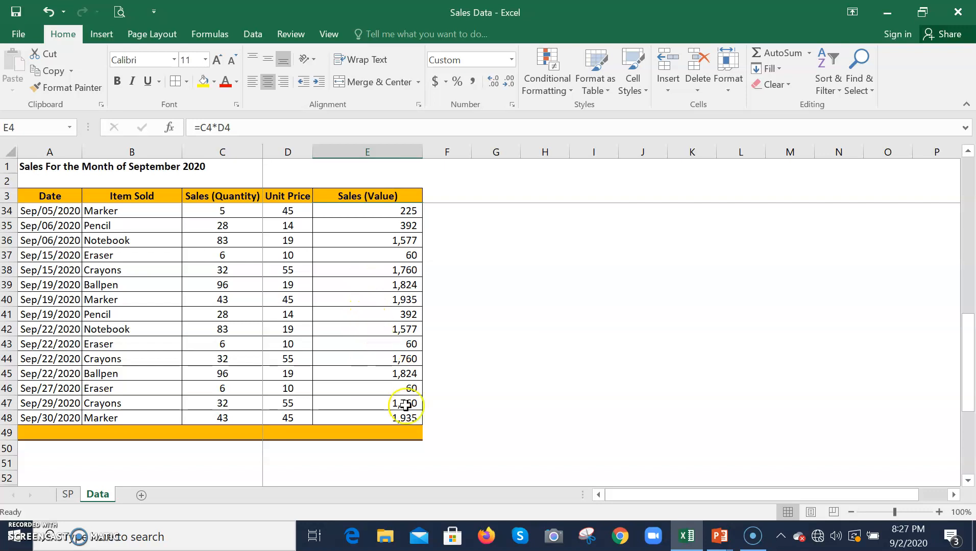
click(391, 432)
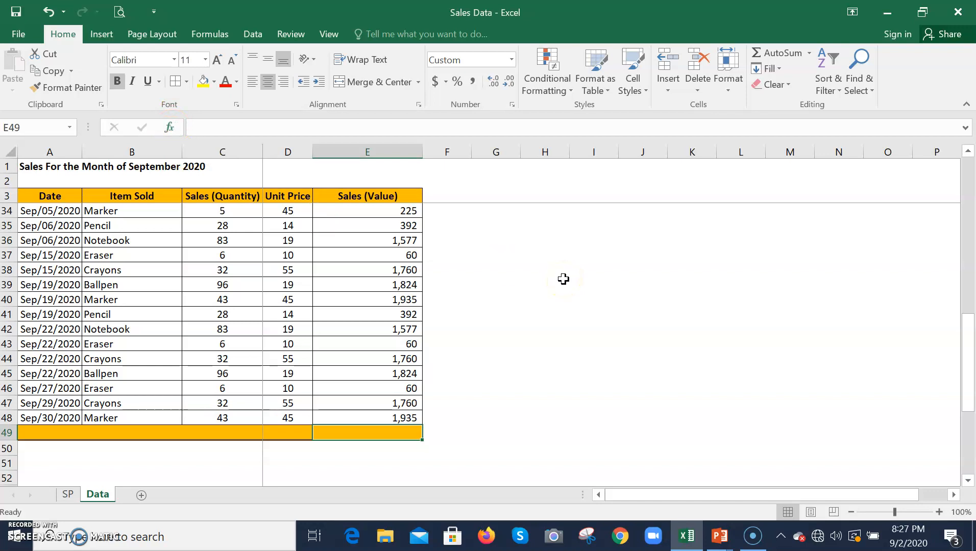
click(171, 130)
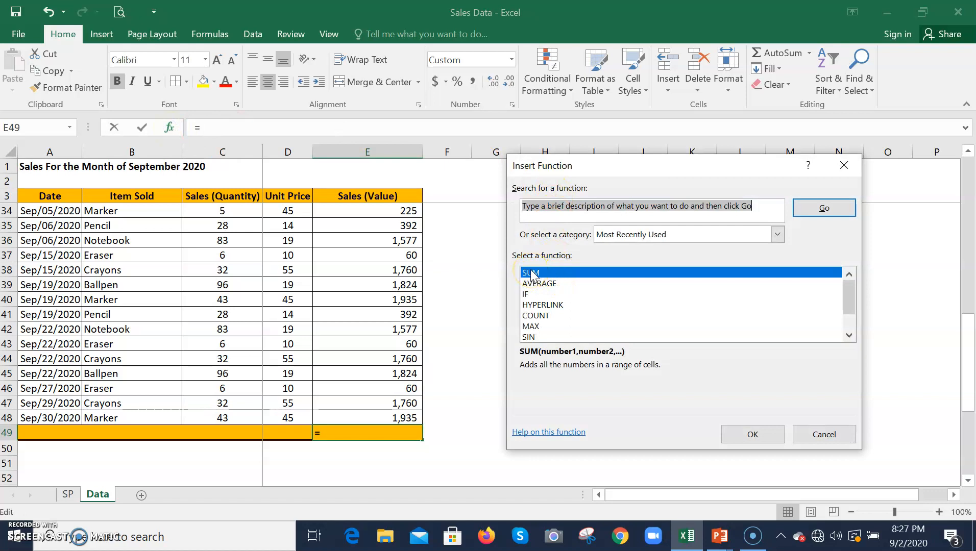
click(749, 434)
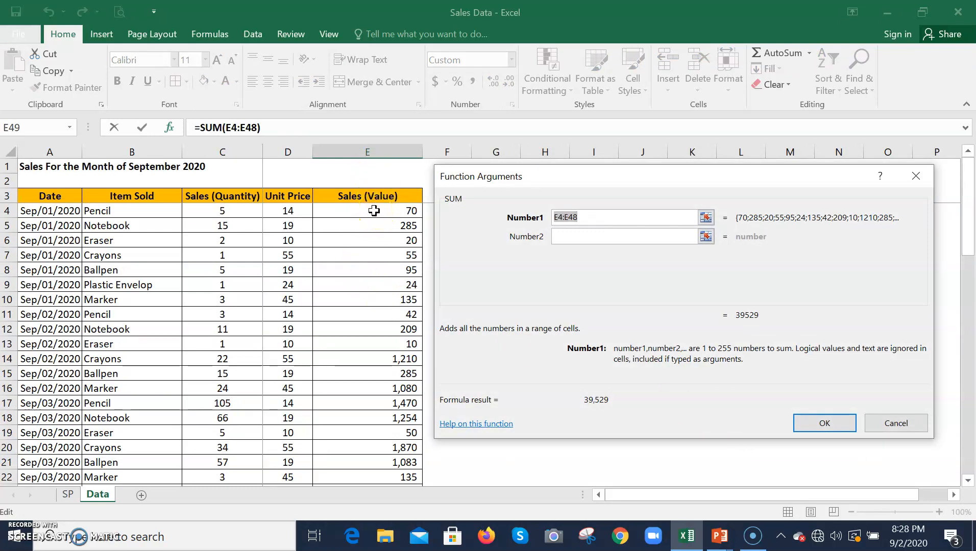
Clear the suggested range in SUM's Number1 argument, reselect E4:E48, and accept the formula.
click(369, 148)
click(592, 218)
key(BackSpace)
key(BackSpace)
key(BackSpace)
key(BackSpace)
key(BackSpace)
key(BackSpace)
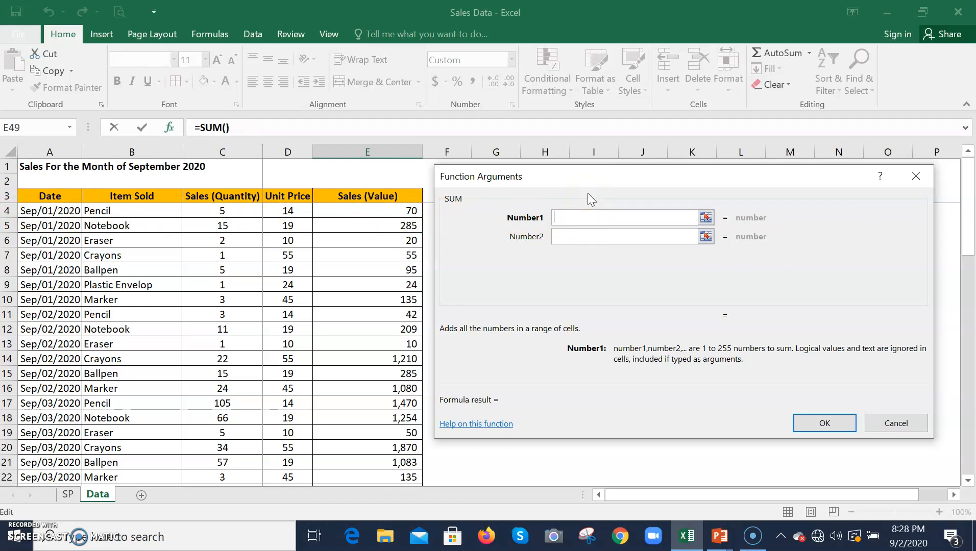
click(369, 210)
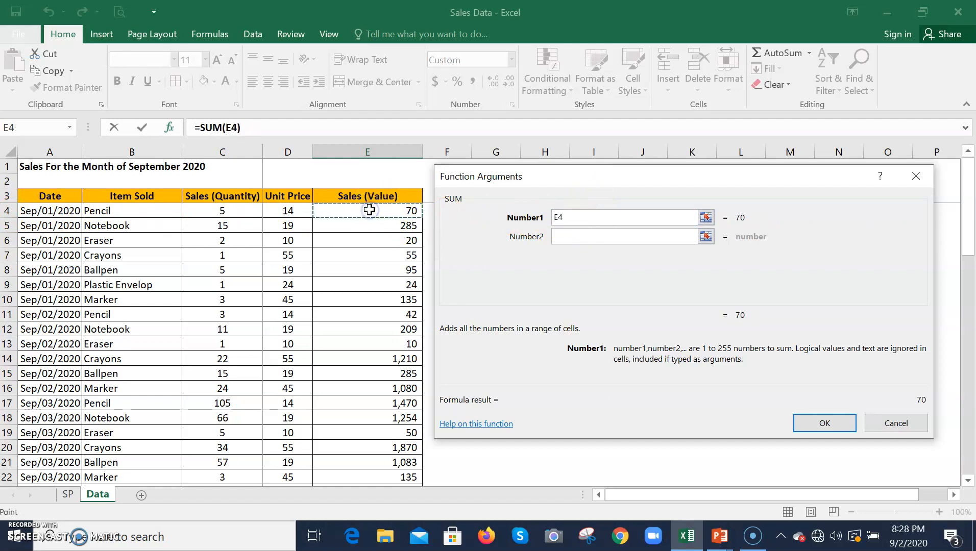
click(590, 213)
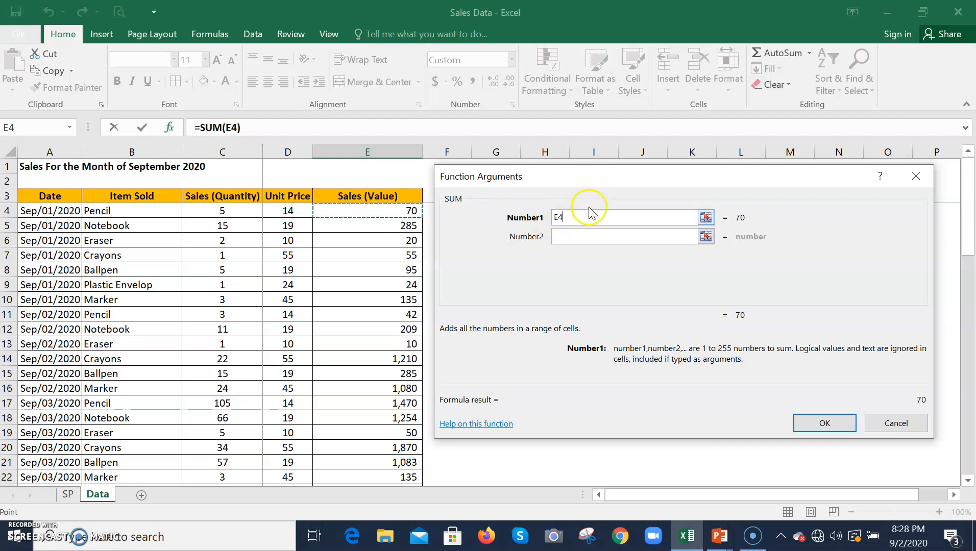
text(:E12)
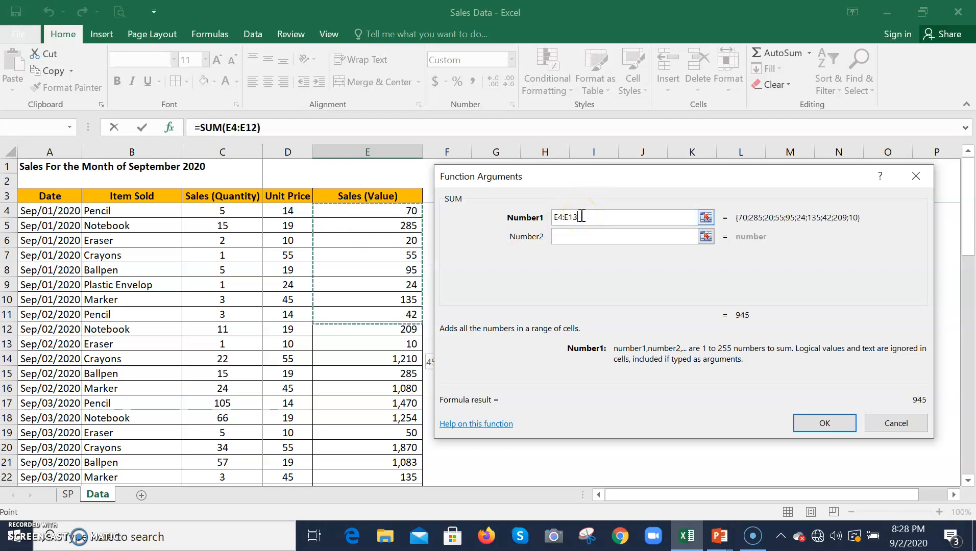
key(shift+Down)
key(shift+Down)
key(shift+Down)
key(shift+Down)
key(shift+Down)
key(shift+Down)
key(shift+Down)
key(shift+Down)
key(shift+Down)
key(shift+Down)
key(shift+Down)
key(shift+Down)
key(shift+Down)
key(shift+Down)
key(shift+Down)
key(shift+Down)
key(shift+Down)
key(shift+Down)
key(shift+Down)
key(shift+Down)
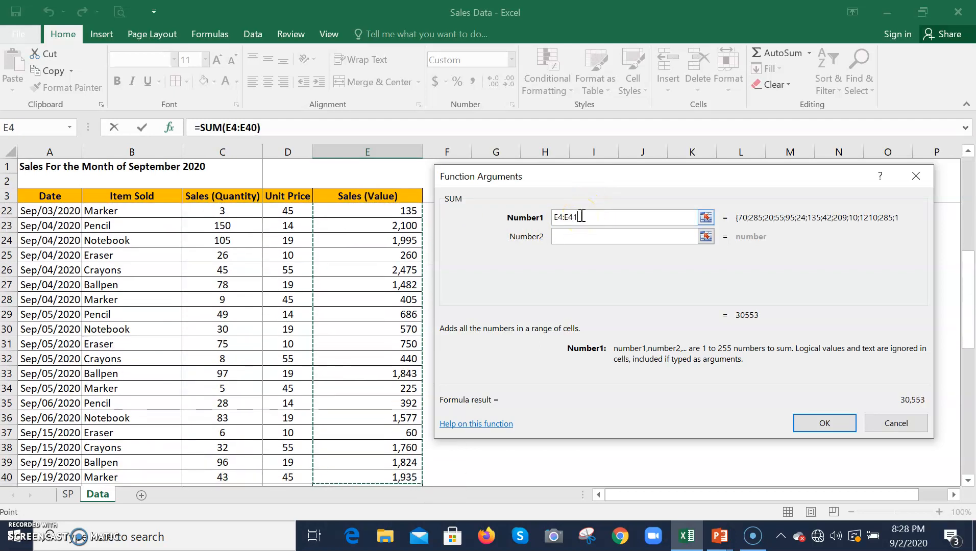
key(shift+Down)
key(shift+Down)
key(shift+Down)
key(shift+Down)
key(shift+Down)
key(shift+Down)
key(shift+Down)
key(shift+Down)
key(shift+Down)
key(shift+Down)
key(shift+Down)
key(shift+Up)
key(shift+Up)
key(shift+Up)
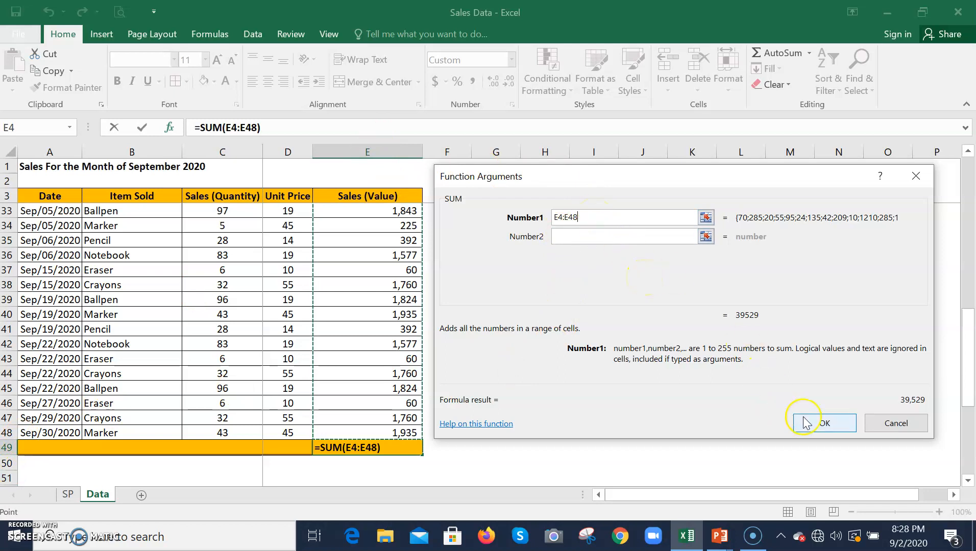
click(821, 423)
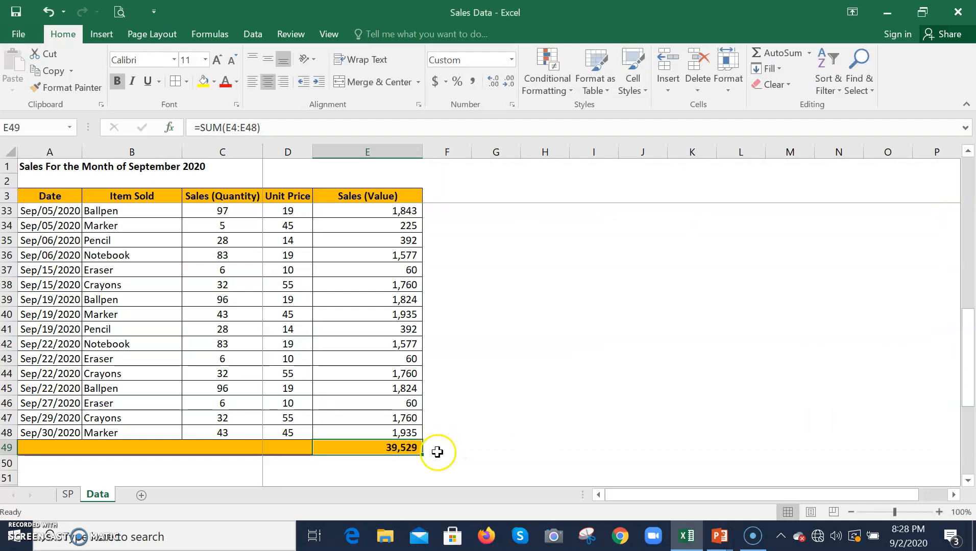
scroll(434, 454, up, 10)
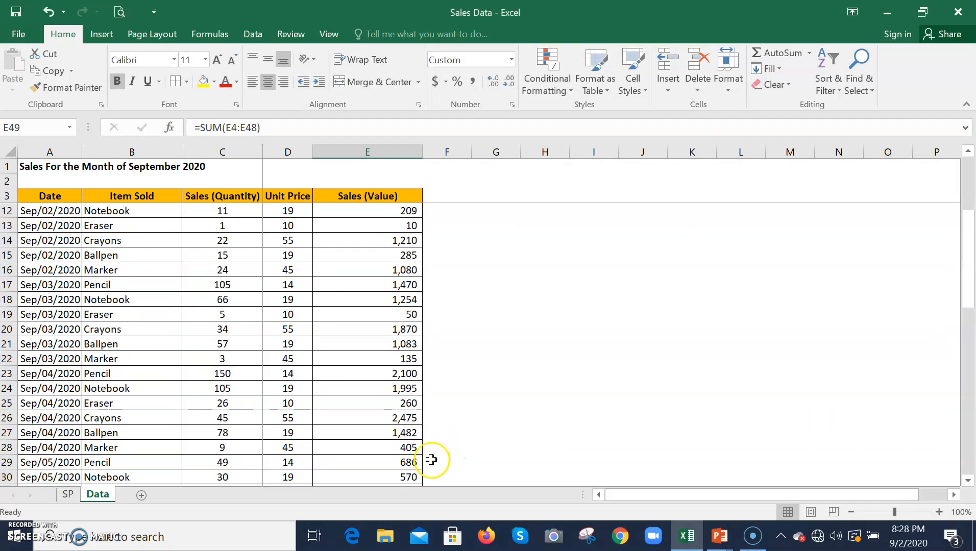
Check the total in E49 against the automatic sum of the selected values E4:E48.
click(375, 207)
drag(375, 207, 383, 450)
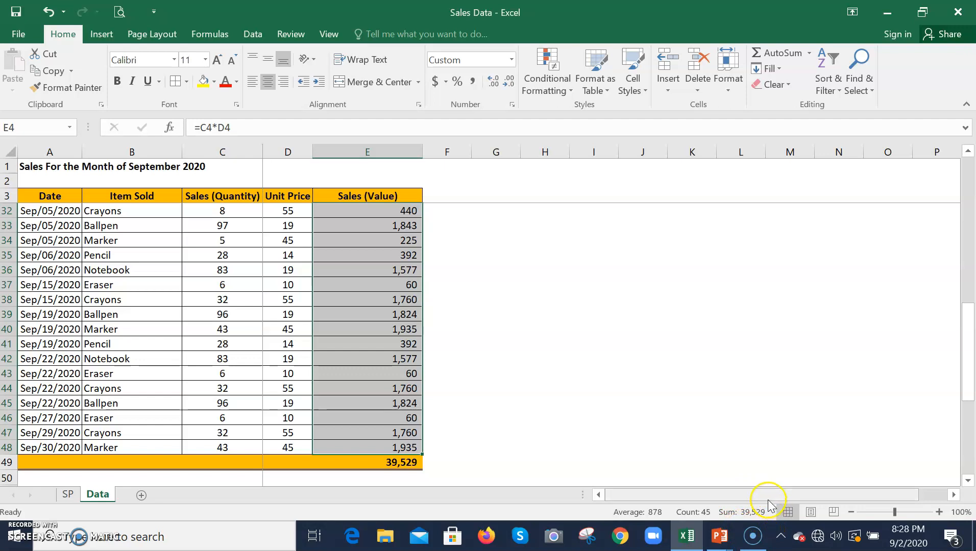
click(392, 462)
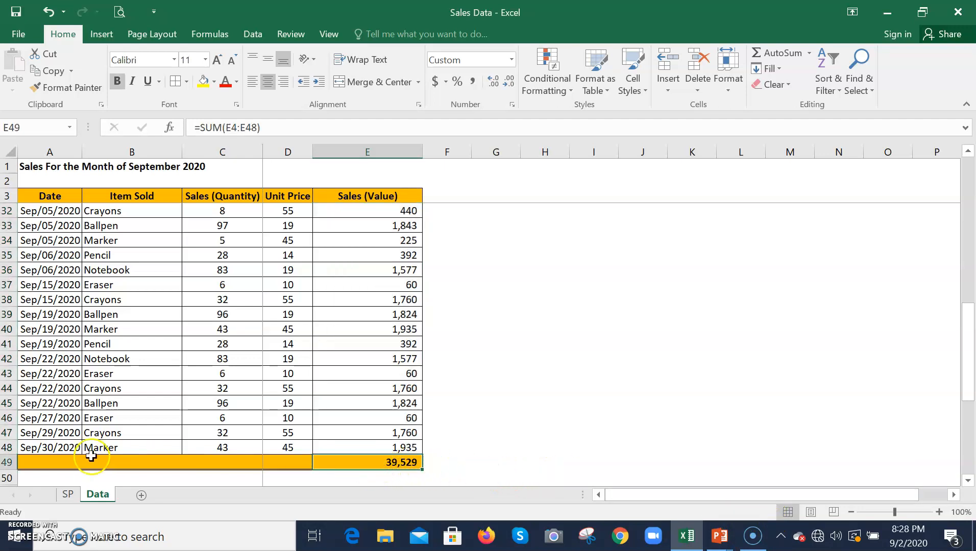
Label the total row by entering "Total Sales" in B49.
click(109, 461)
text(Total Sal)
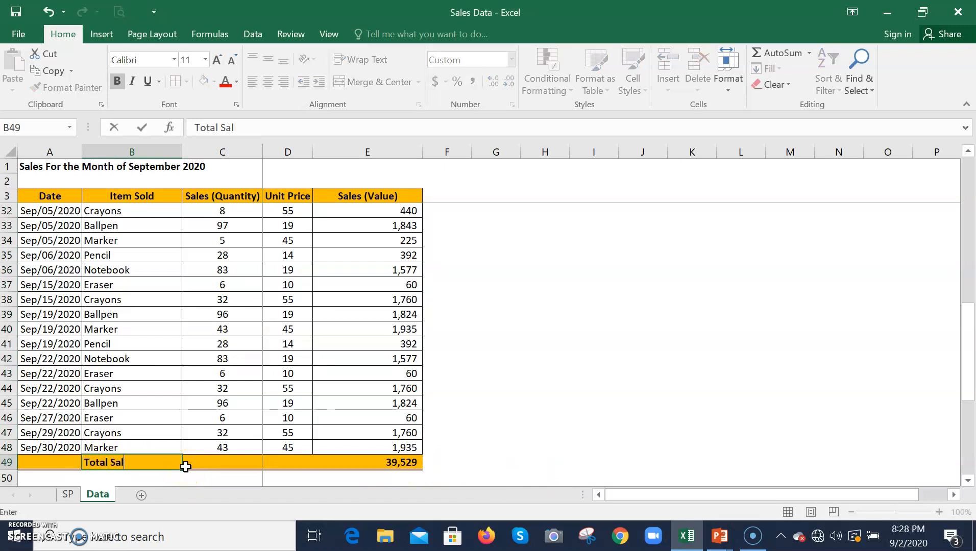
text(es)
key(Return)
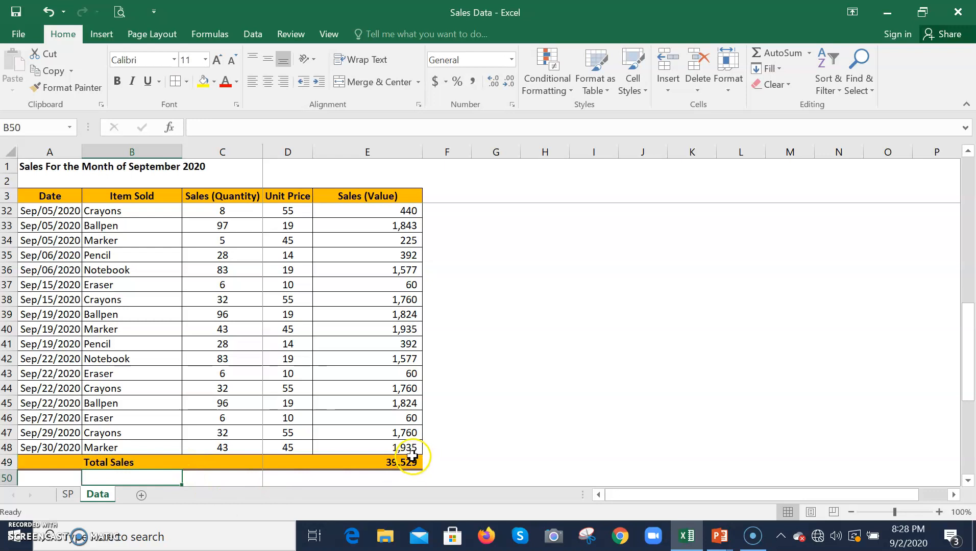
click(443, 462)
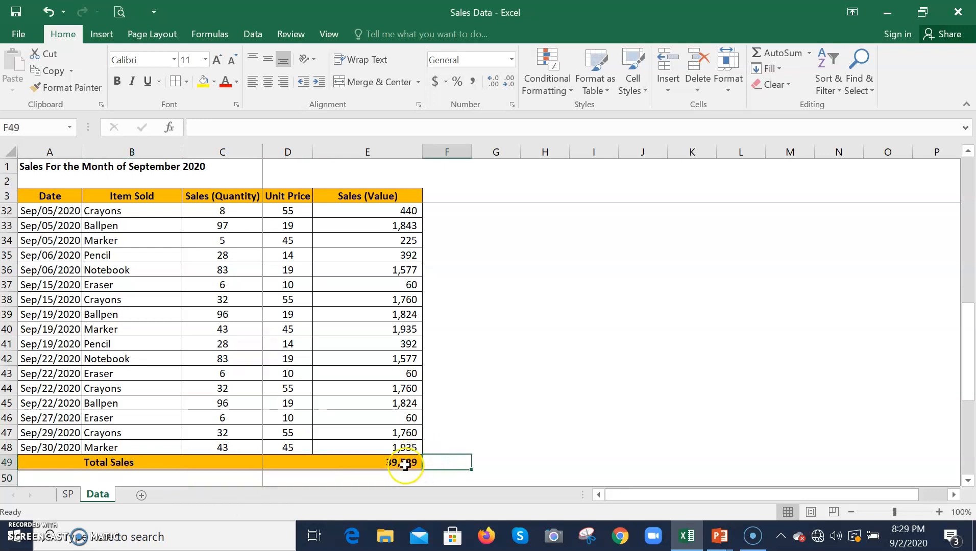
Re-enter the total in E49 as a manually written formula, =sum(E4:E48).
click(388, 462)
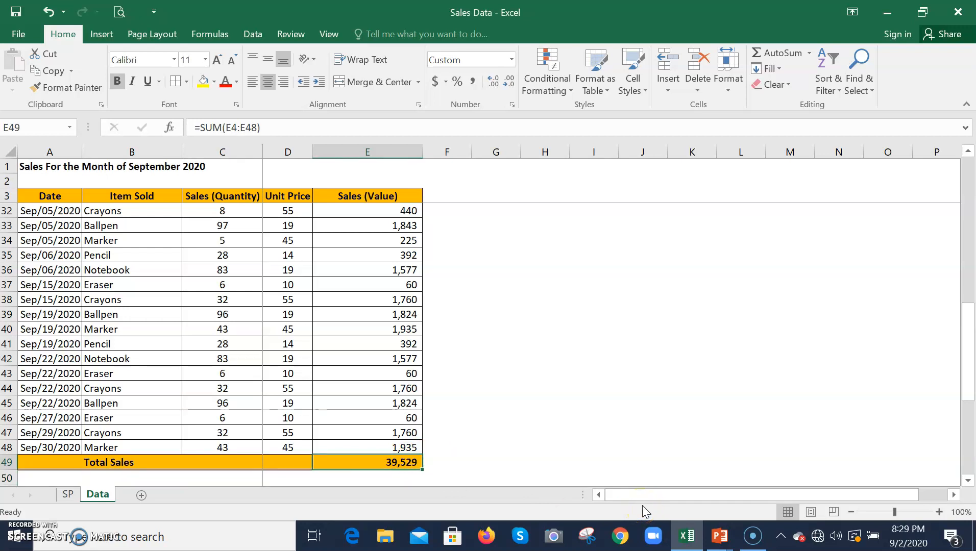
text(=)
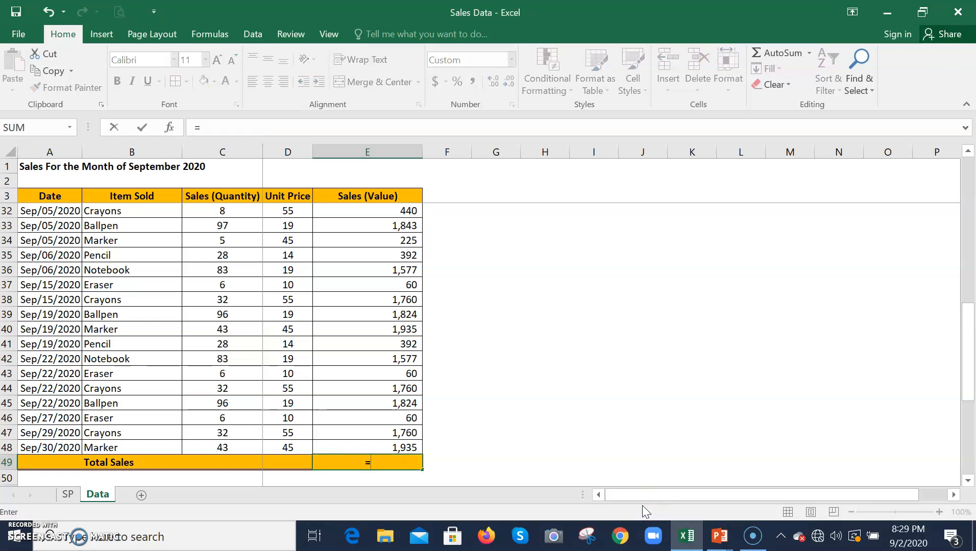
text(sum)
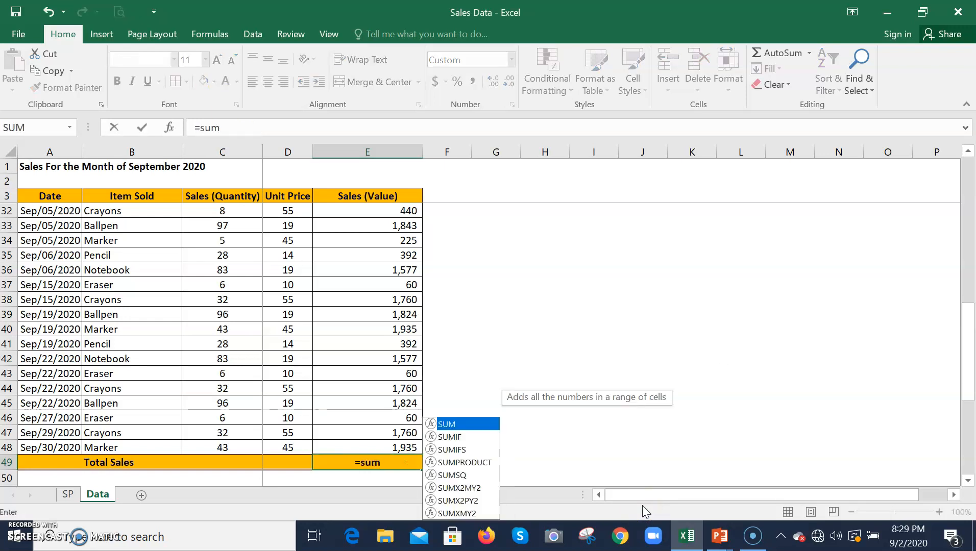
text(()
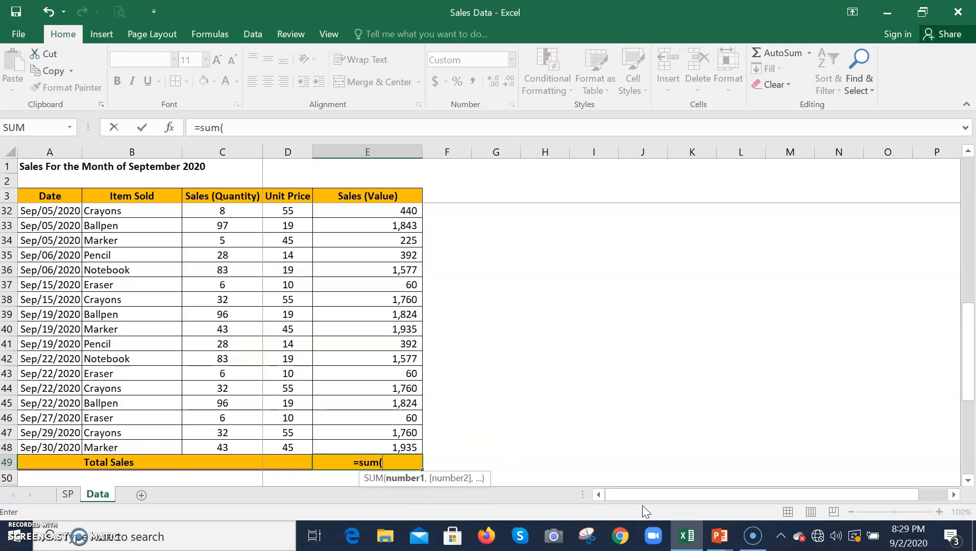
drag(374, 448, 360, 212)
text())
key(Return)
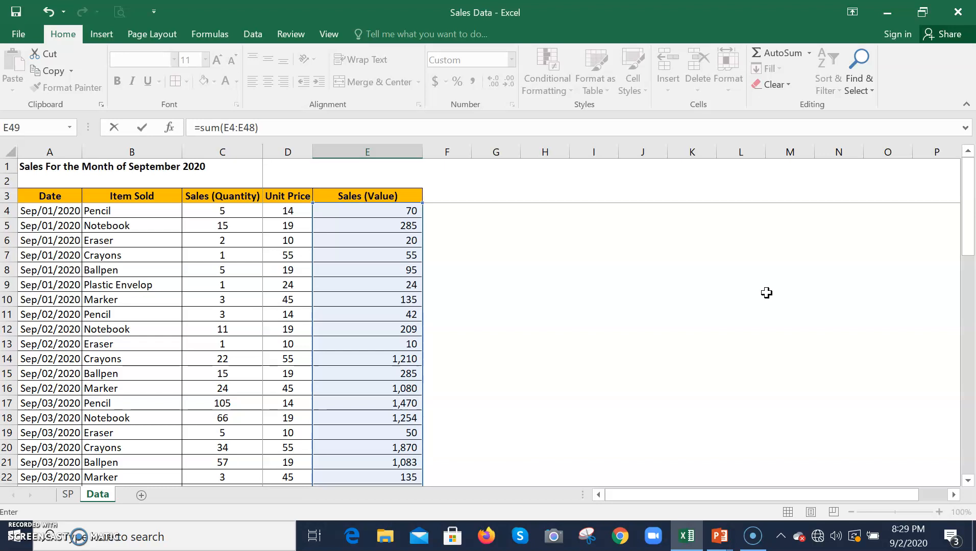
key(Return)
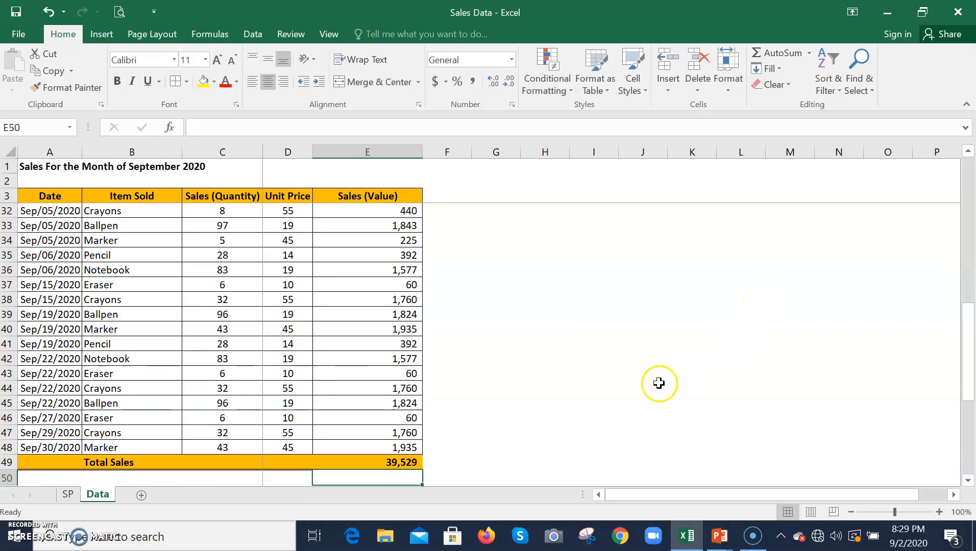
Inspect the SUM function in E49's formula and leave it without editing.
click(396, 459)
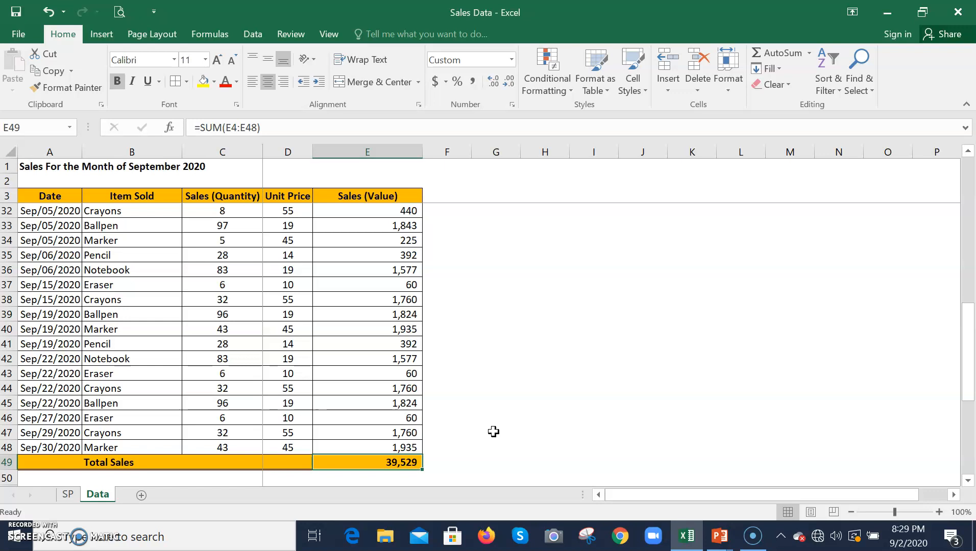
double_click(202, 127)
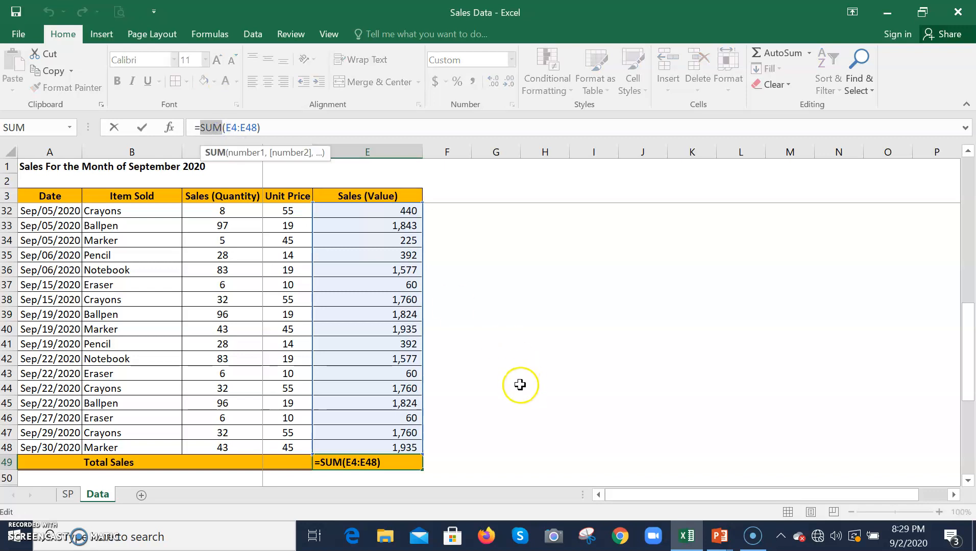
key(Escape)
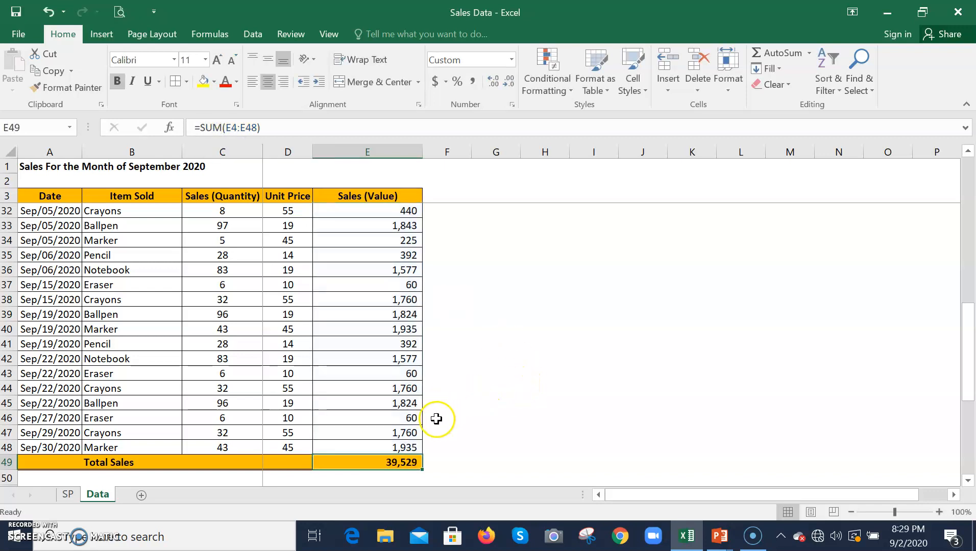
scroll(436, 419, down, 2)
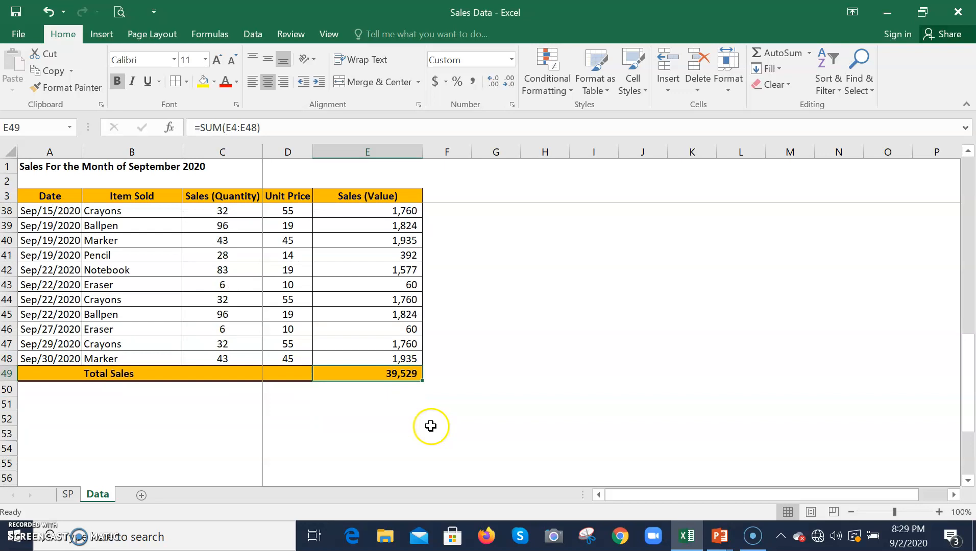
Review the items listed in A2:A8 of the SP sheet, and return to the total row on the Data sheet.
click(70, 494)
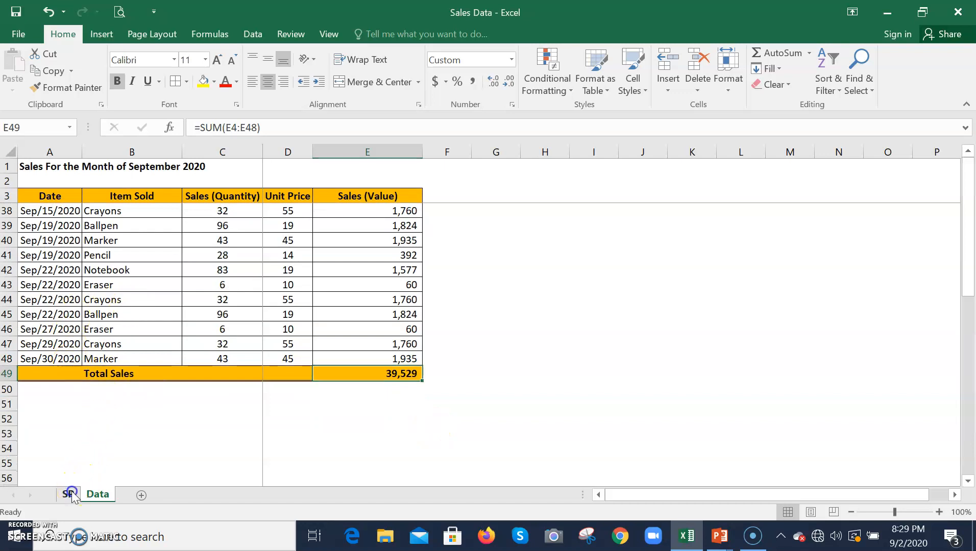
mouse_move(20, 189)
mouse_down()
mouse_move(17, 306)
mouse_move(18, 295)
mouse_up()
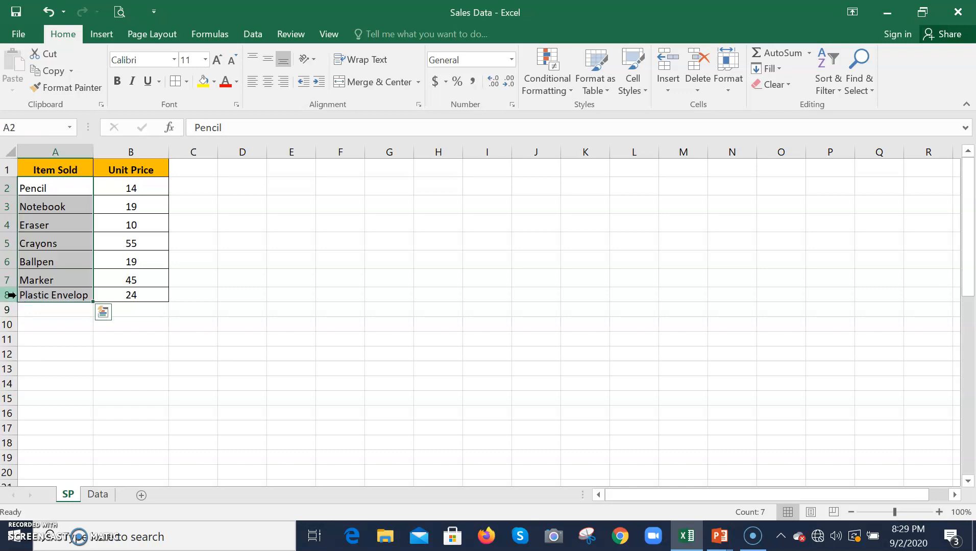
click(182, 187)
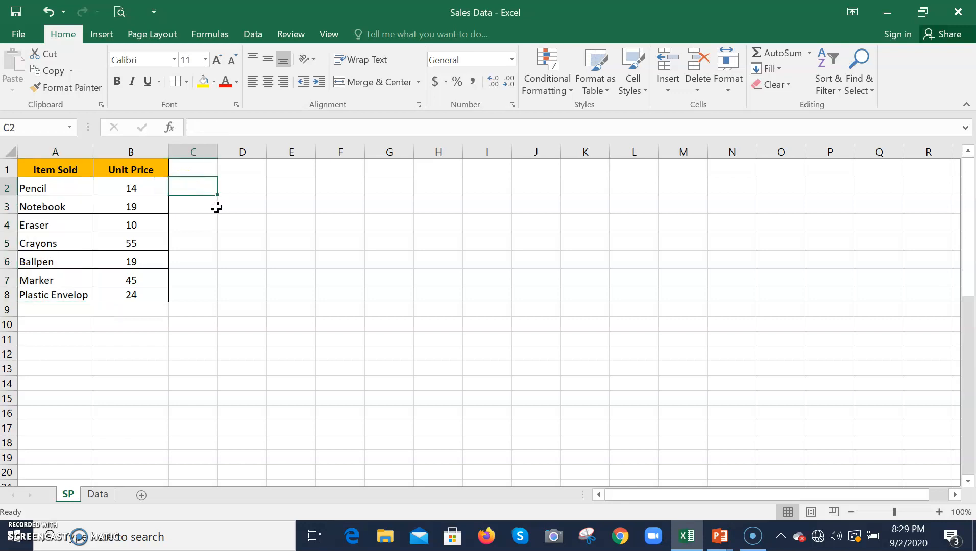
click(60, 206)
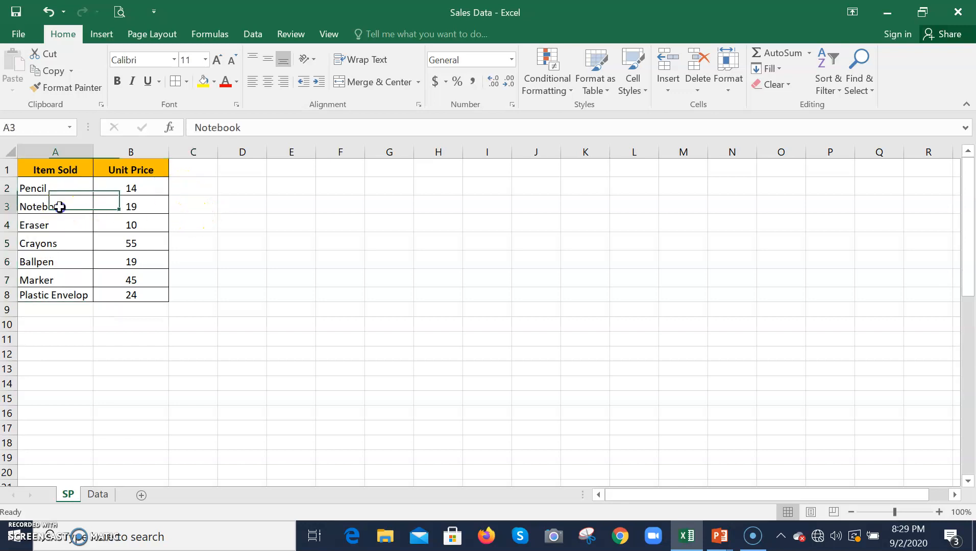
click(40, 227)
click(47, 245)
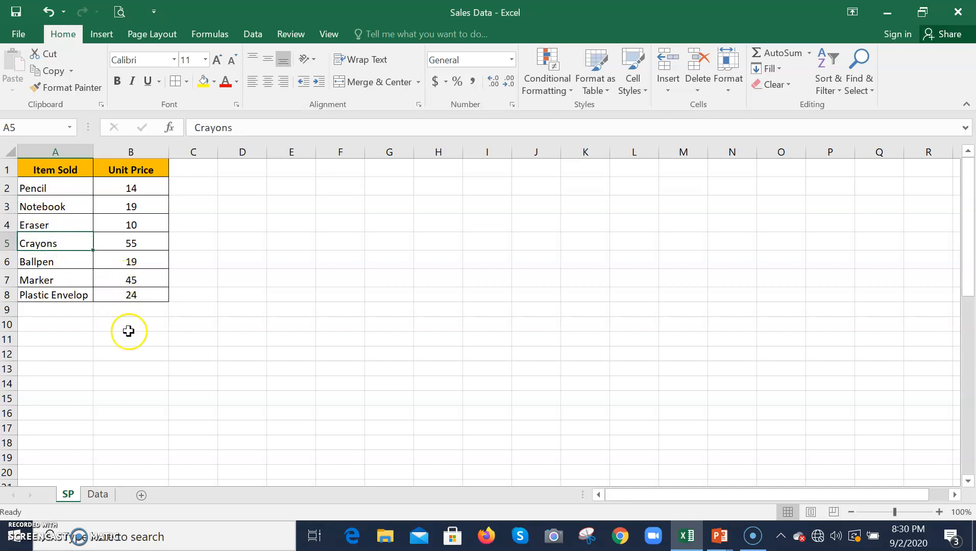
click(100, 494)
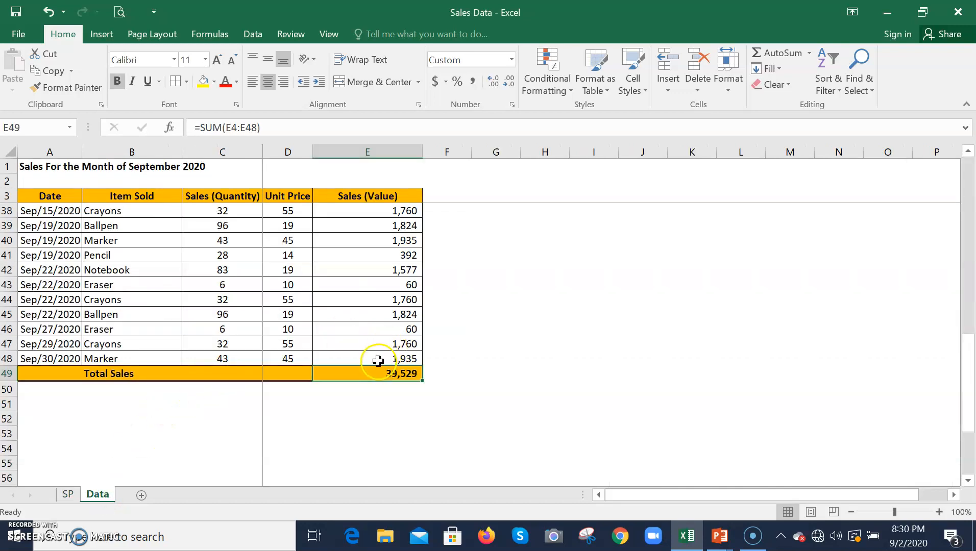
click(367, 395)
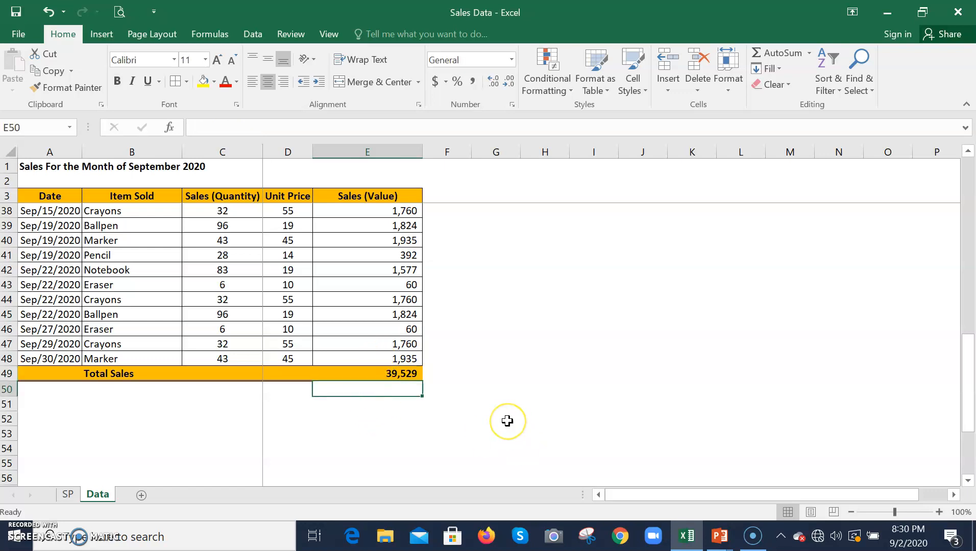